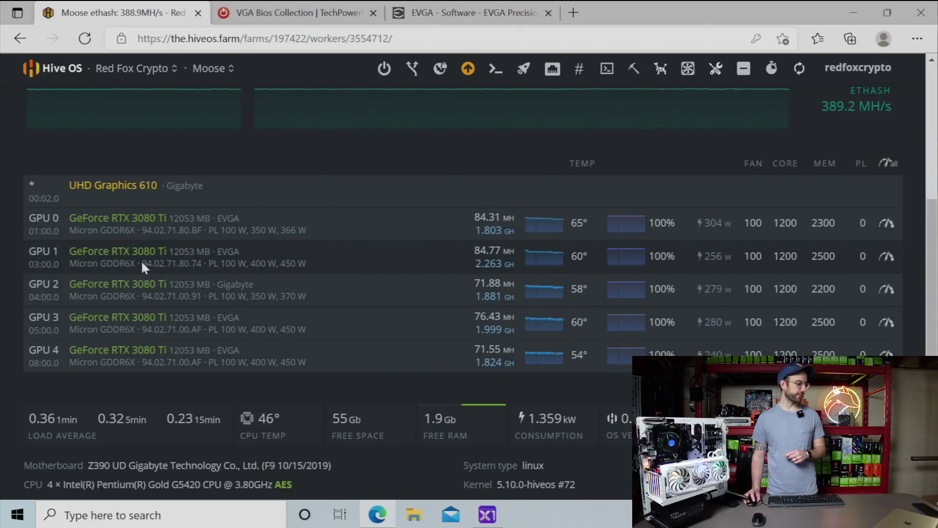
- Check GPU 1's BIOS 94.02.71.80.74 in Hive OS, then switch to the TechPowerUp EVGA RTX 3080 Ti BIOS list
{"action": "left_click_drag", "start_coordinate": [142, 264], "coordinate": [203, 264]}
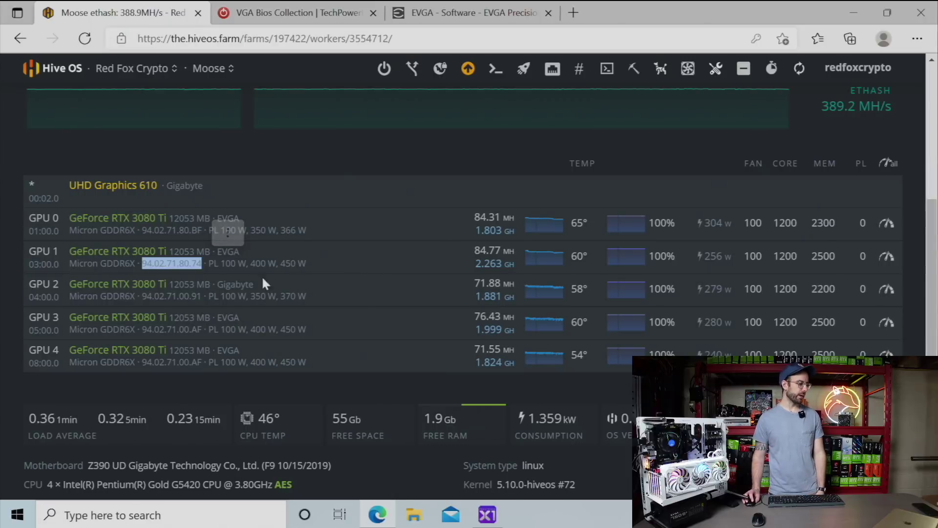
{"action": "left_click", "coordinate": [152, 269]}
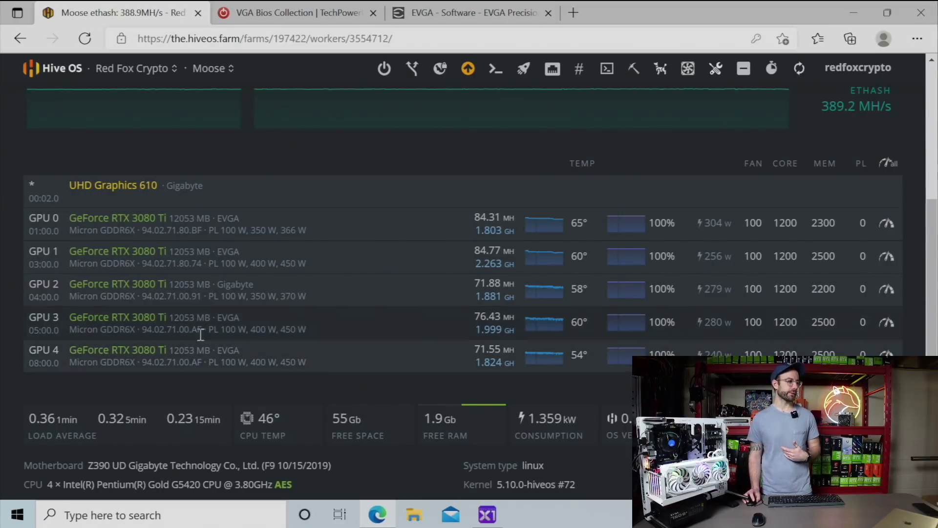
{"action": "left_click", "coordinate": [290, 17]}
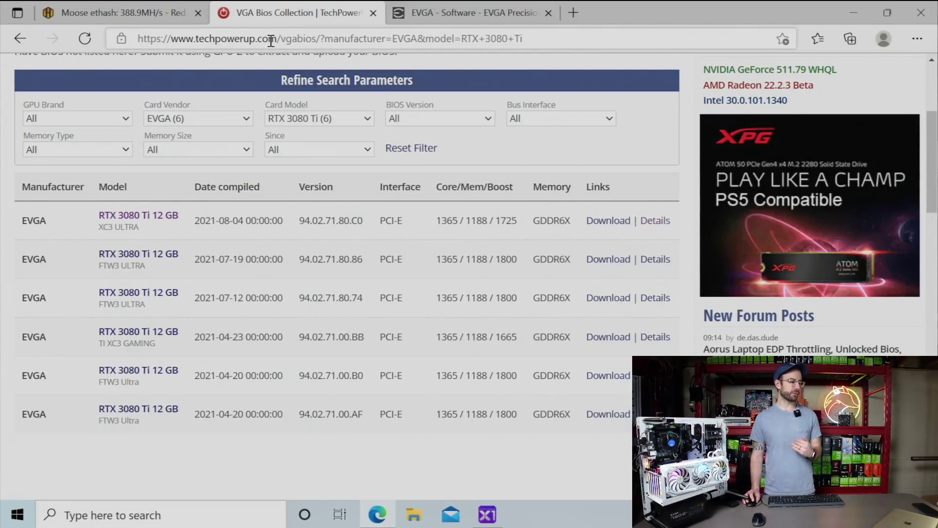
- Compare the 94.02.71.80.74 BIOS date with 2021-07-12, 2021-04-20 and 2021-07-19, then return to Hive OS
{"action": "double_click", "coordinate": [356, 298]}
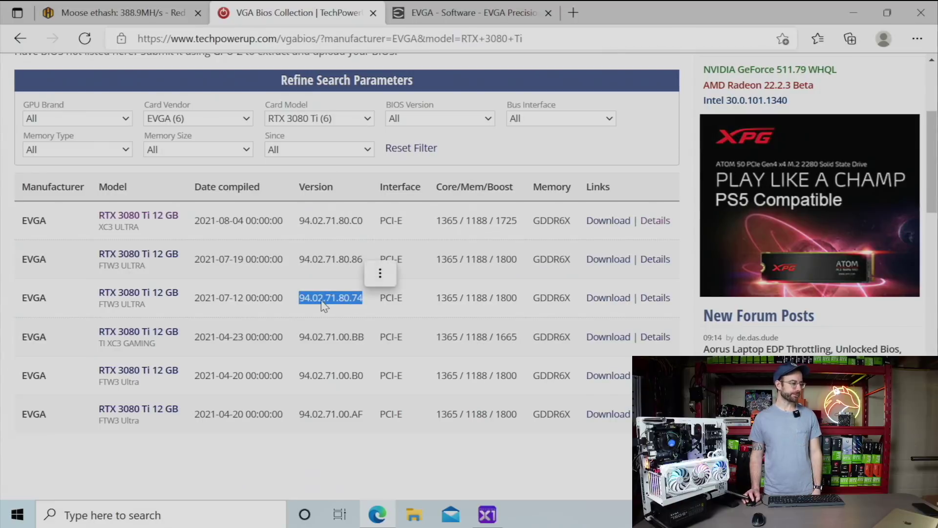
{"action": "left_click", "coordinate": [234, 307]}
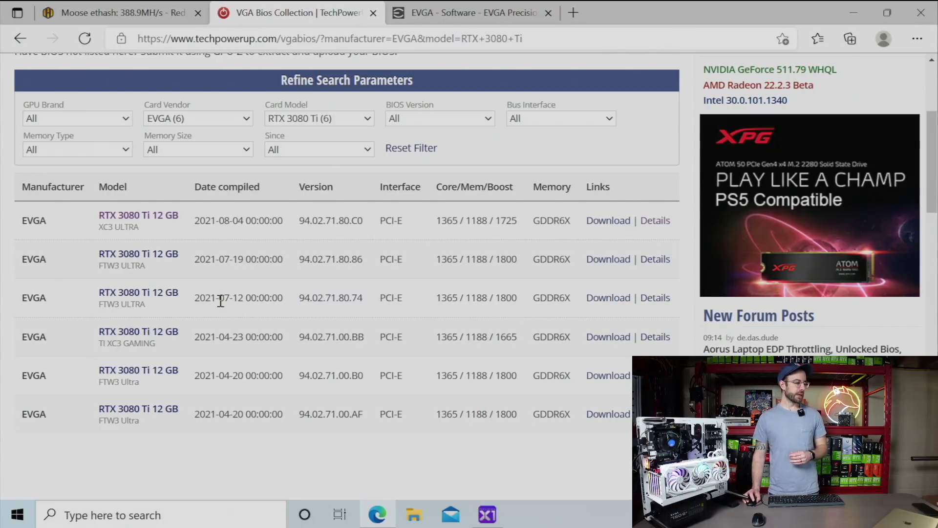
{"action": "left_click_drag", "start_coordinate": [220, 300], "coordinate": [238, 299]}
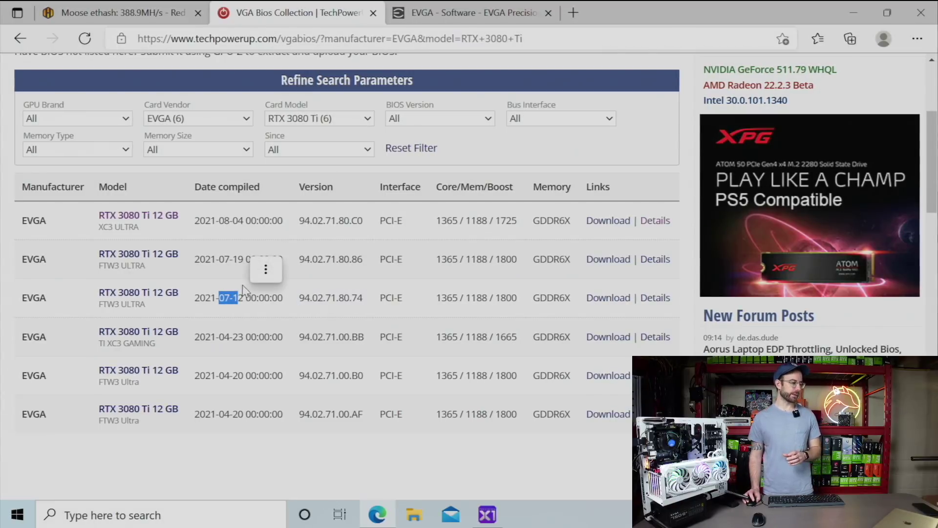
{"action": "left_click", "coordinate": [334, 413]}
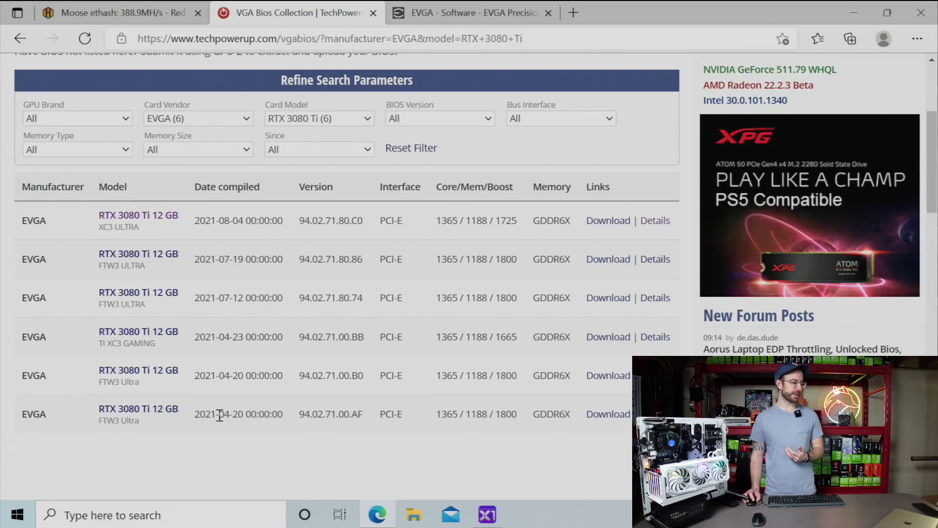
{"action": "left_click_drag", "start_coordinate": [220, 416], "coordinate": [244, 418]}
{"action": "left_click", "coordinate": [197, 419]}
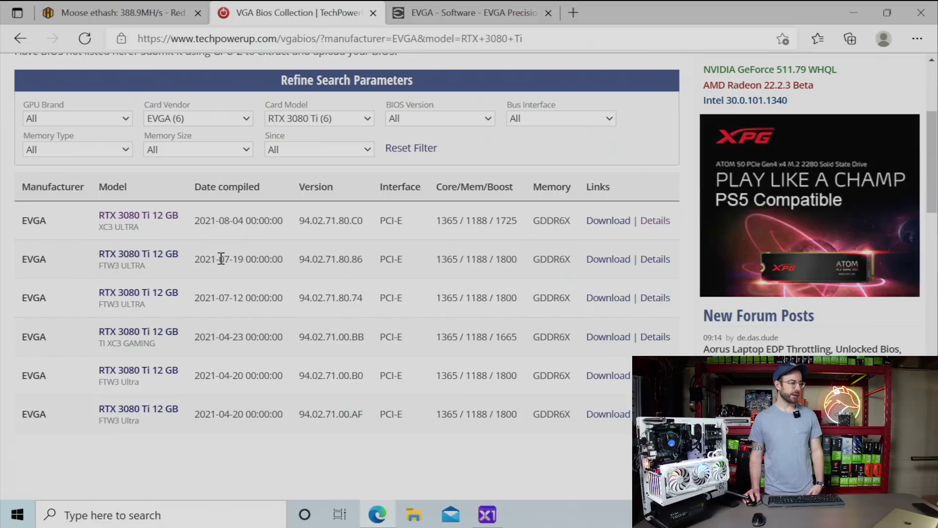
{"action": "left_click_drag", "start_coordinate": [219, 259], "coordinate": [244, 260]}
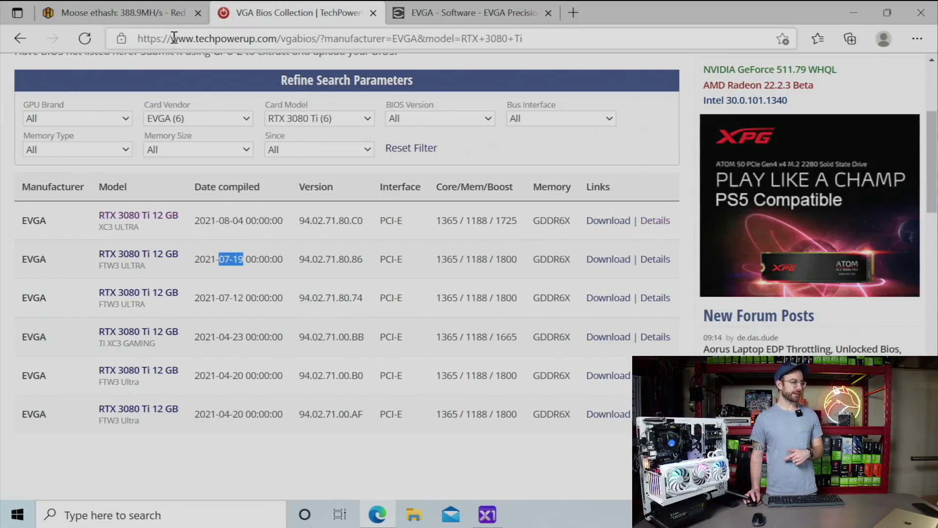
{"action": "left_click", "coordinate": [165, 16]}
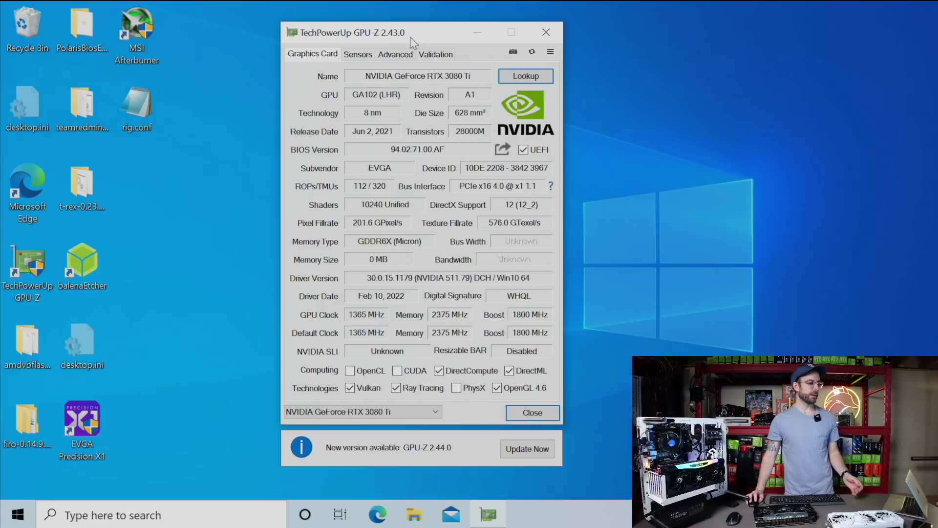
- Show GPU-Z's BIOS Version field reading 94.02.71.00.AF for the EVGA RTX 3080 Ti
{"action": "mouse_move", "coordinate": [394, 154]}
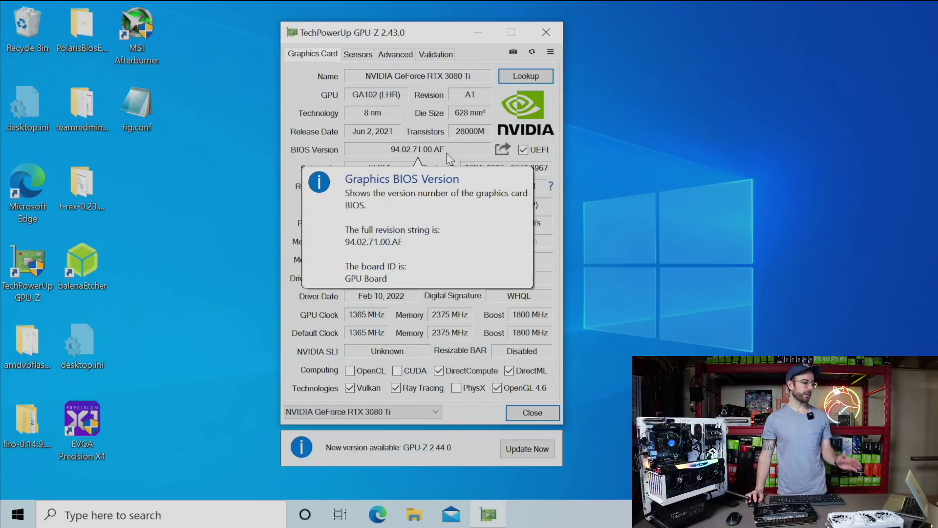
- Launch Precision X1 and start and confirm the Graphics VBIOS update from the Re-BAR page
{"action": "double_click", "coordinate": [83, 417]}
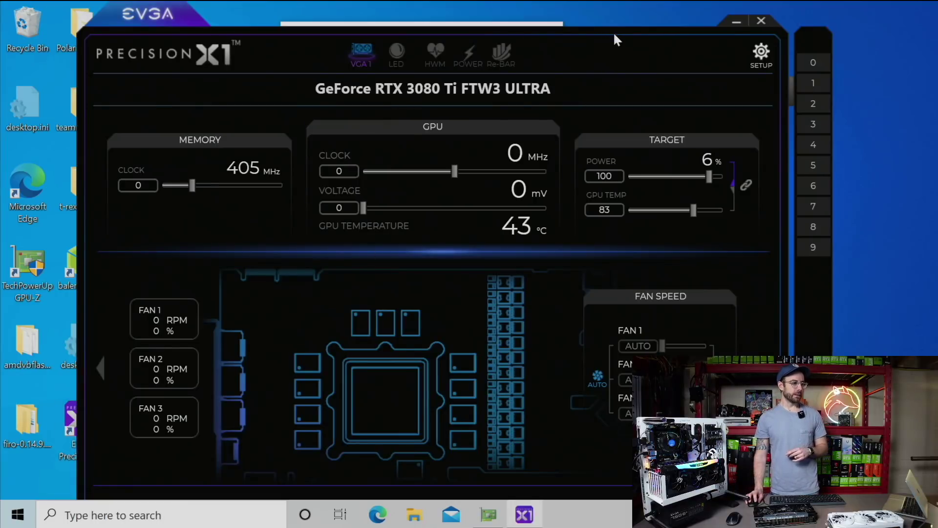
{"action": "left_click_drag", "start_coordinate": [614, 31], "coordinate": [627, 25]}
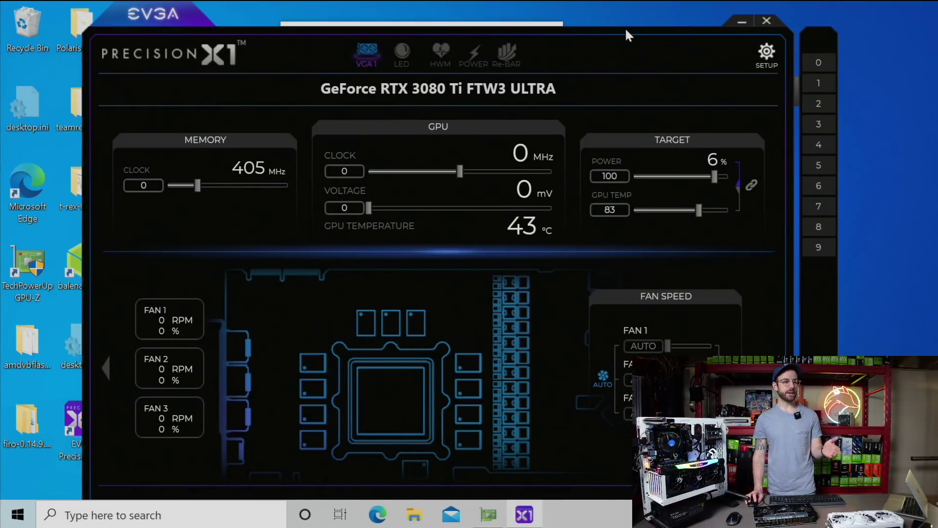
{"action": "left_click", "coordinate": [509, 57]}
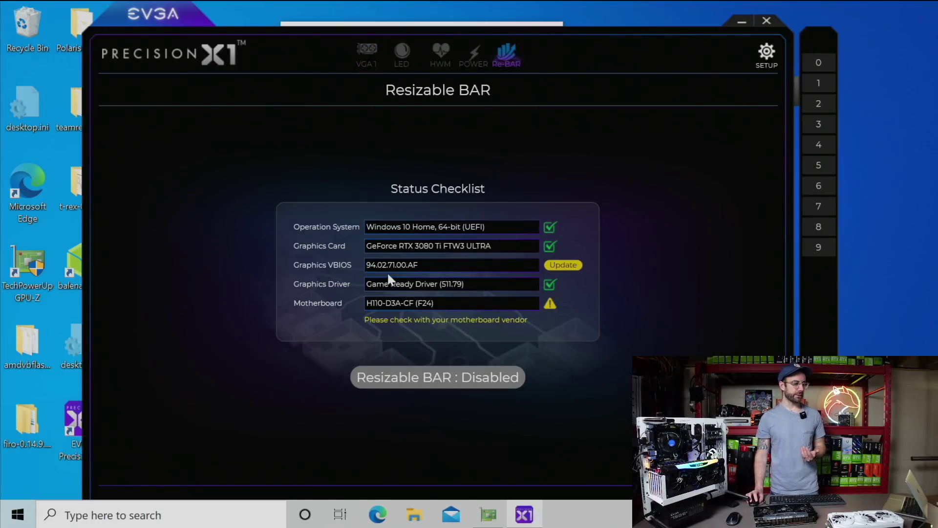
{"action": "left_click", "coordinate": [562, 270]}
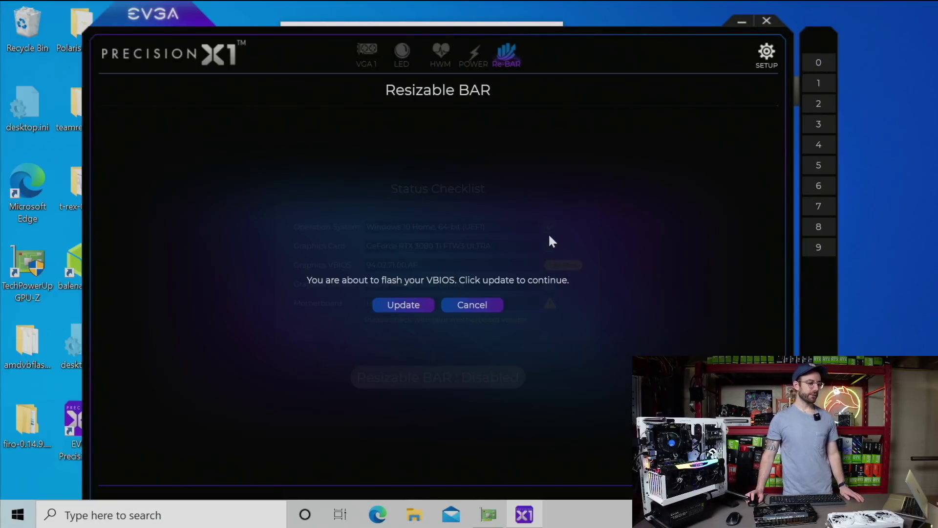
{"action": "left_click", "coordinate": [407, 304]}
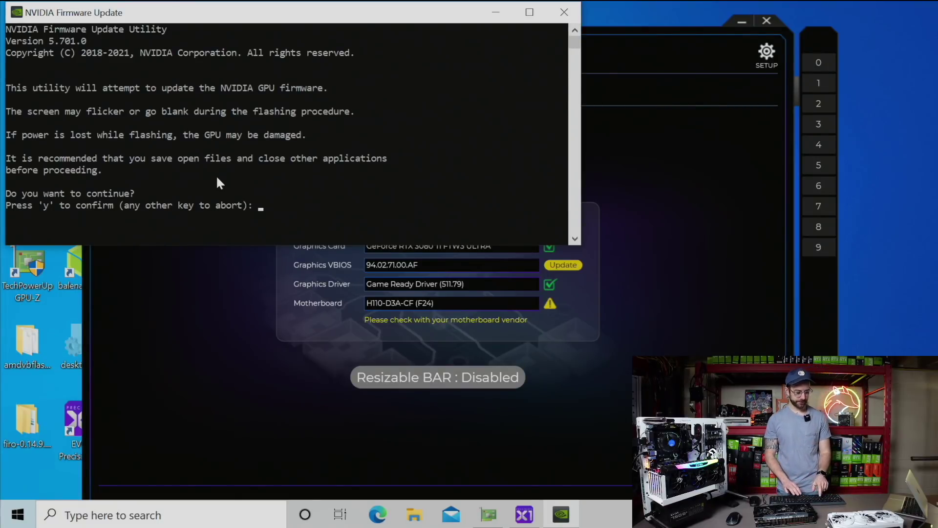
- Answer y to both prompts to flash firmware 94.02.71.80.74 over 94.02.71.00.AF
{"action": "key", "text": "y"}
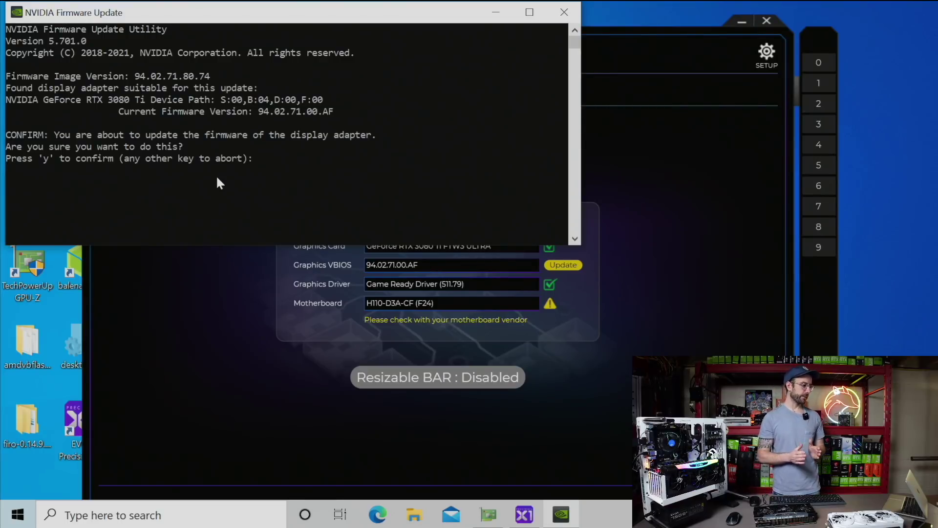
{"action": "type", "text": "y"}
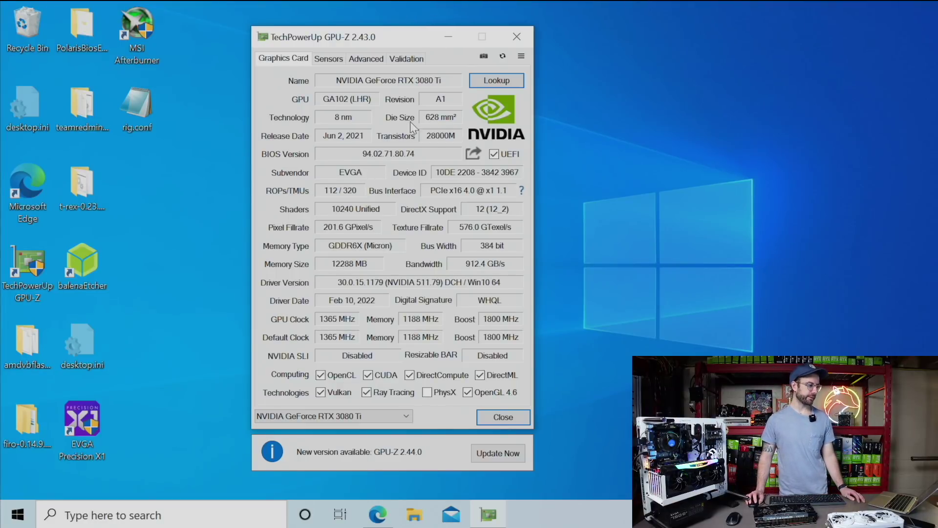
- Check GPU-Z's BIOS Version reading, then bring the browser back to the front
{"action": "mouse_move", "coordinate": [356, 155]}
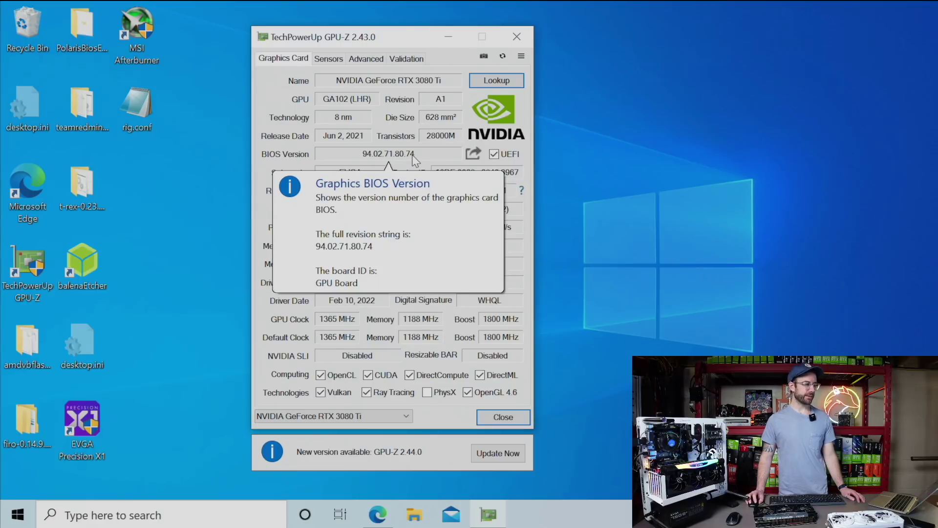
{"action": "left_click", "coordinate": [380, 518]}
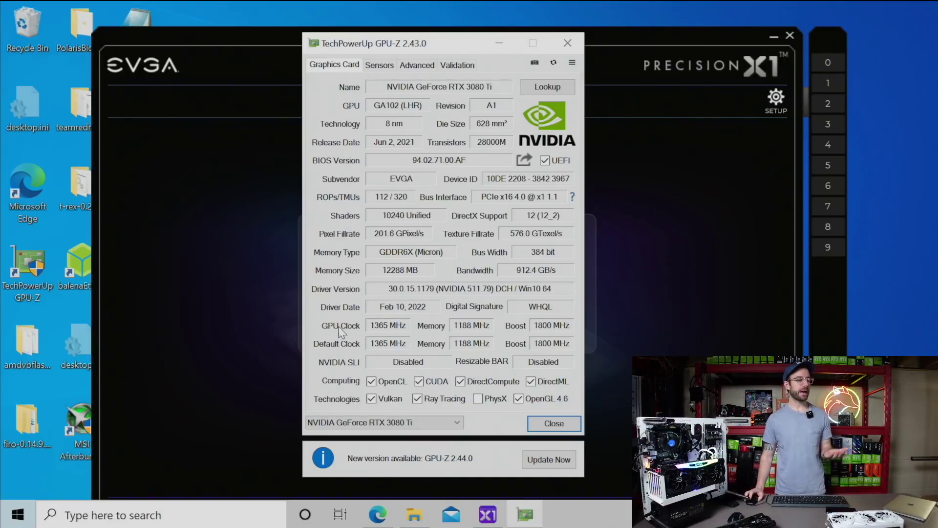
- Check GPU-Z's BIOS Version and Precision X1's Re-BAR status checklist, then bring up the browser
{"action": "mouse_move", "coordinate": [435, 165]}
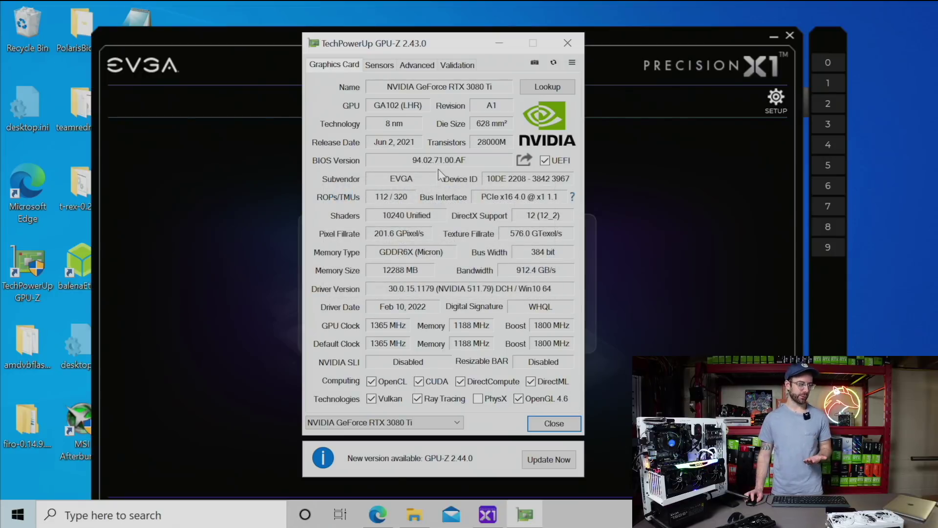
{"action": "left_click", "coordinate": [615, 33]}
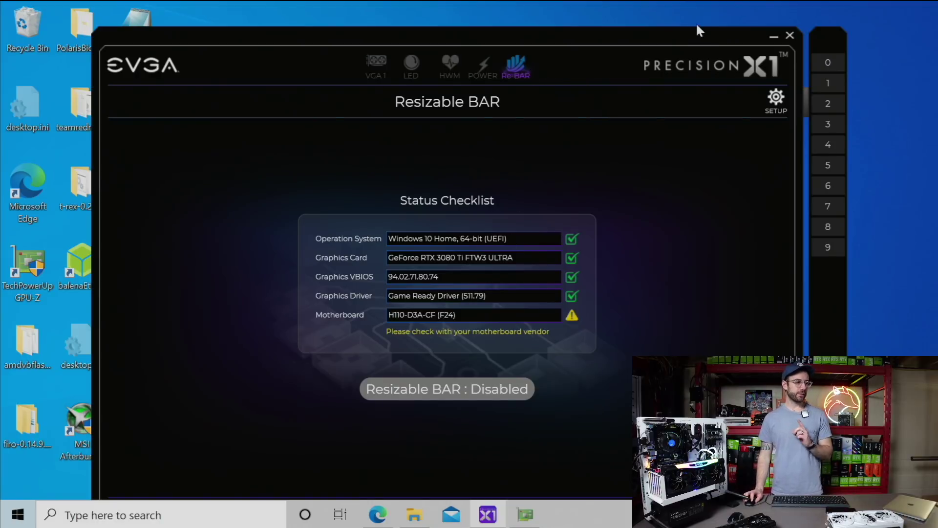
{"action": "left_click", "coordinate": [378, 515]}
- Review the NVFlash 5.735.0 page and EVGA BIOS list, then minimize the browser and close GPU-Z
{"action": "left_click", "coordinate": [142, 15]}
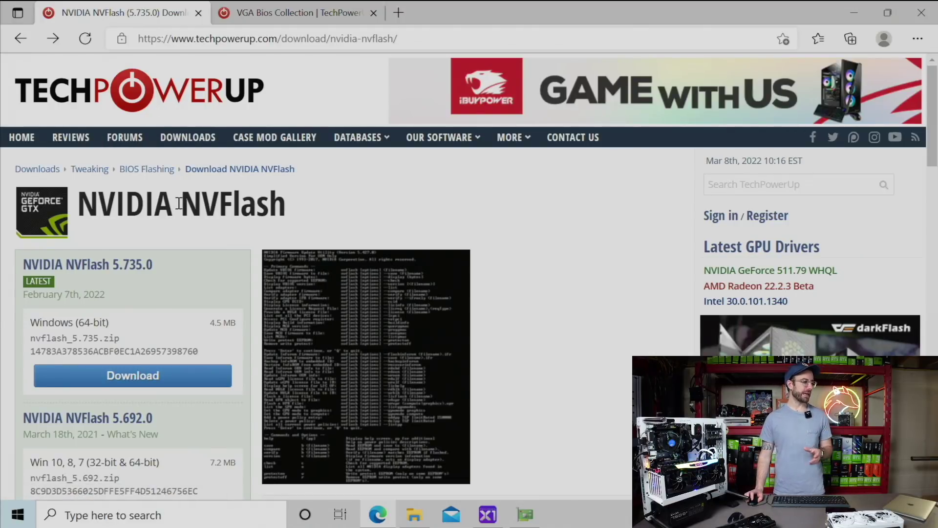
{"action": "left_click", "coordinate": [273, 17]}
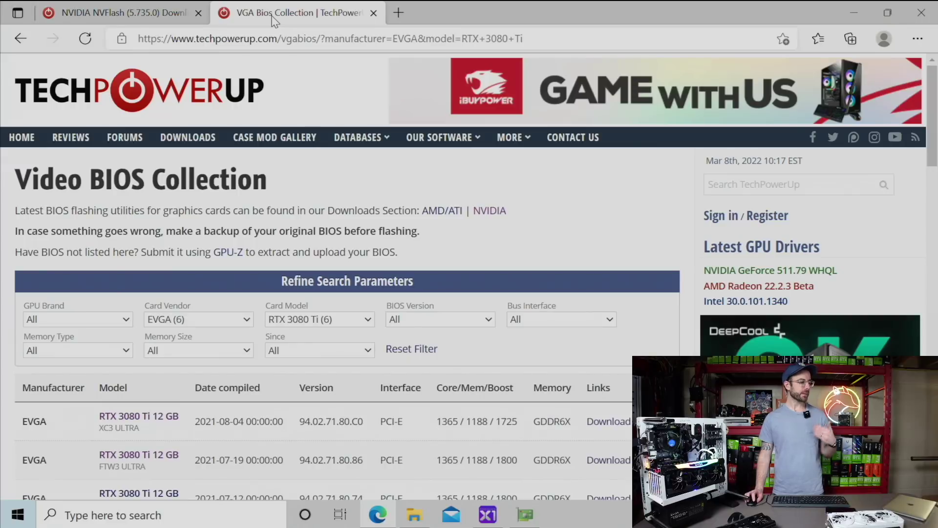
{"action": "scroll", "coordinate": [257, 169], "scroll_direction": "down", "scroll_amount": 4}
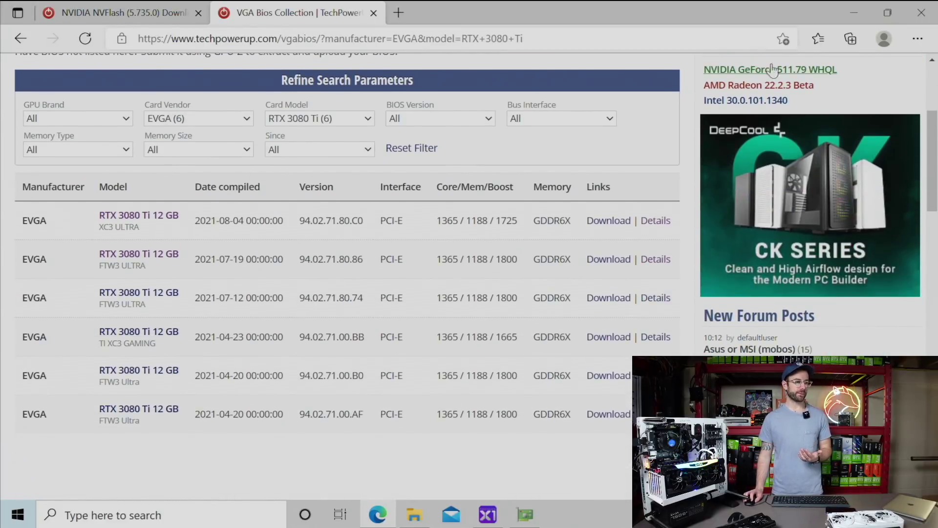
{"action": "left_click", "coordinate": [854, 13]}
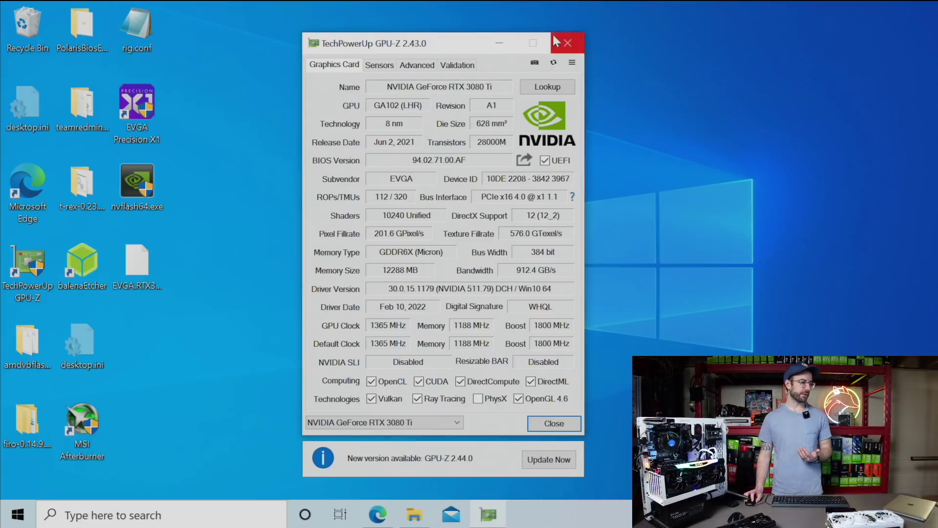
{"action": "left_click", "coordinate": [568, 43]}
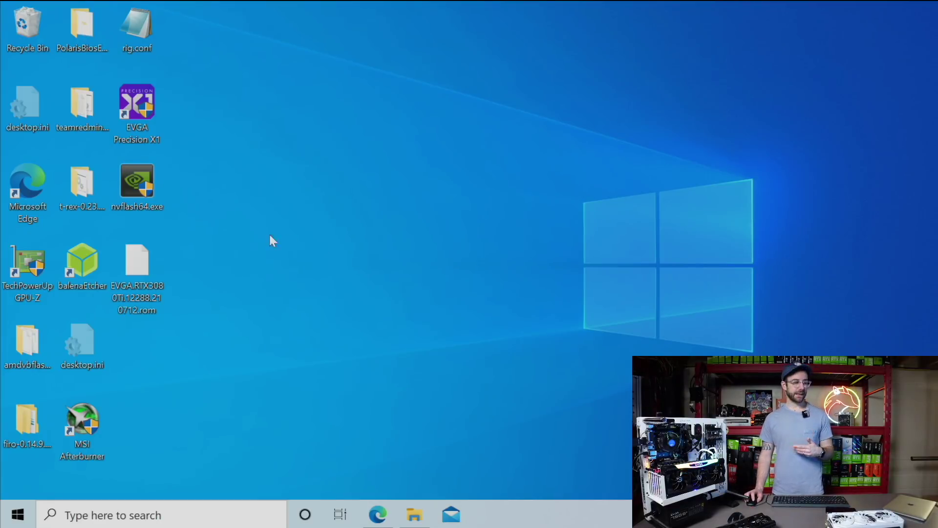
- Launch nvflash64.exe from the desktop and move its console window up and right
{"action": "double_click", "coordinate": [139, 173]}
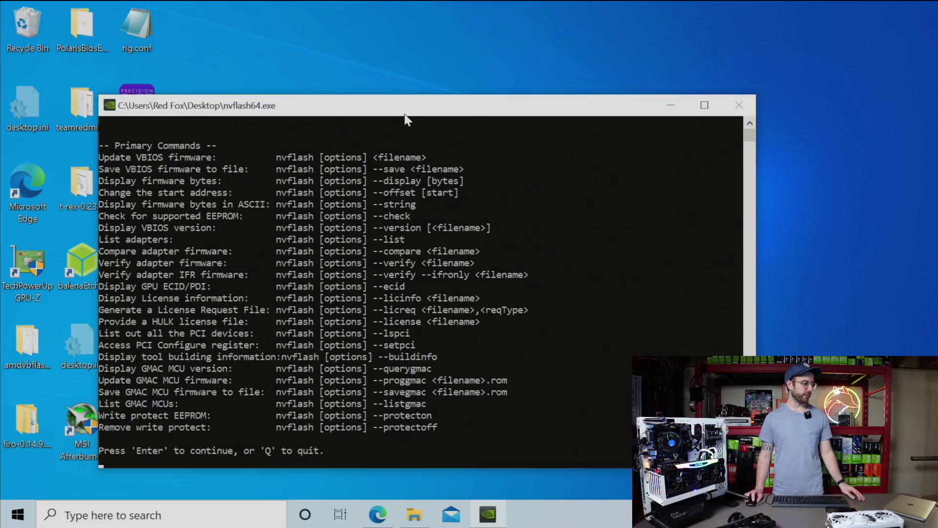
{"action": "left_click_drag", "start_coordinate": [405, 115], "coordinate": [499, 79]}
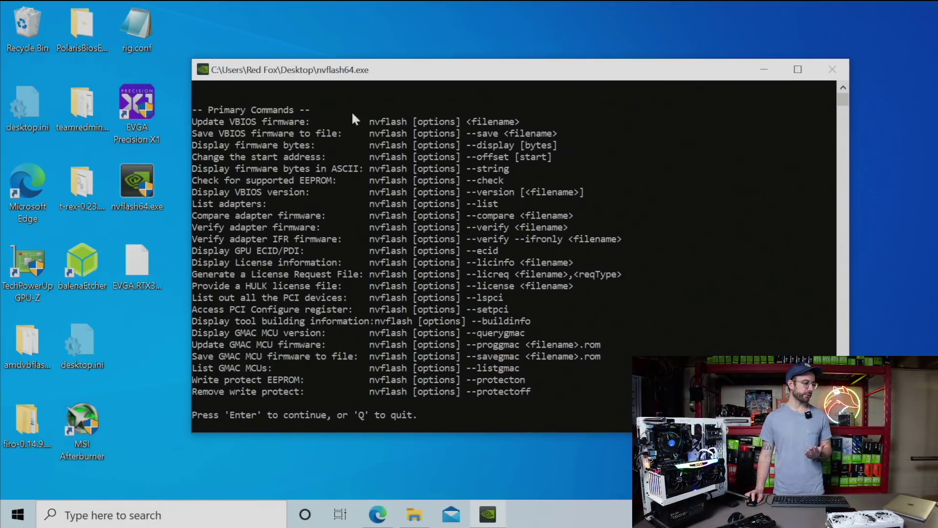
- Open Command Prompt as administrator via the cmd search and move its window up and right
{"action": "left_click", "coordinate": [191, 523]}
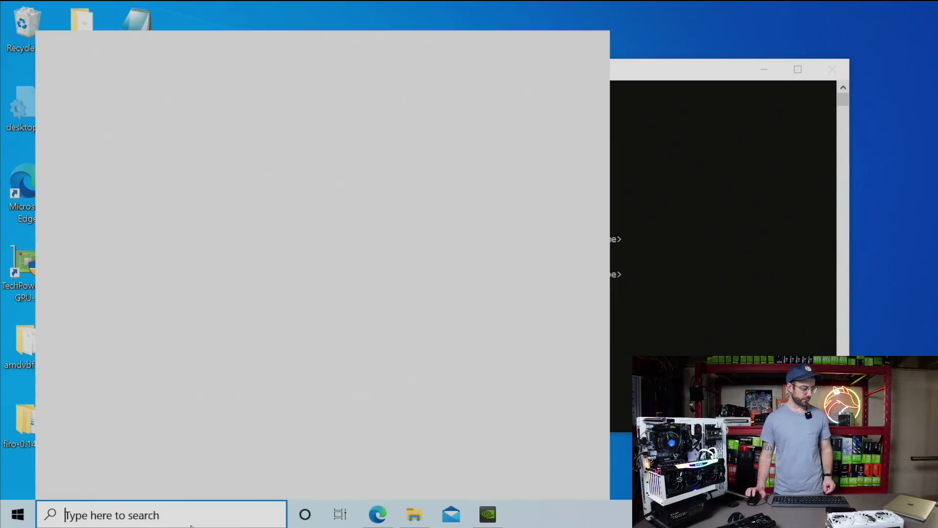
{"action": "type", "text": "cmd"}
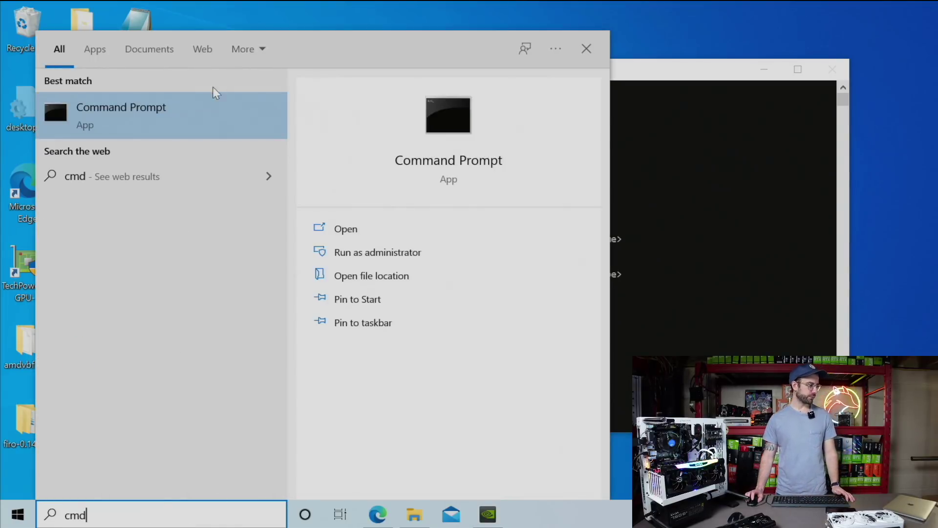
{"action": "right_click", "coordinate": [209, 111]}
{"action": "left_click", "coordinate": [252, 122]}
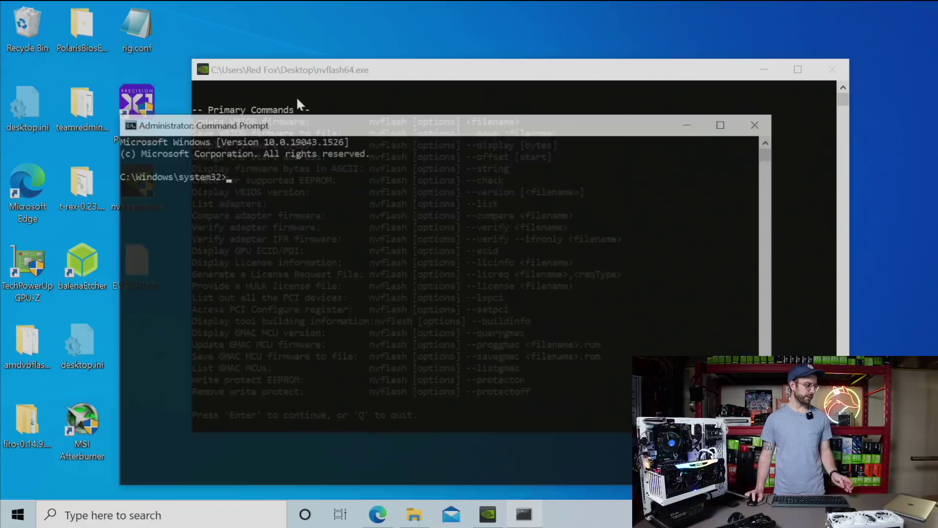
{"action": "left_click_drag", "start_coordinate": [383, 132], "coordinate": [483, 87]}
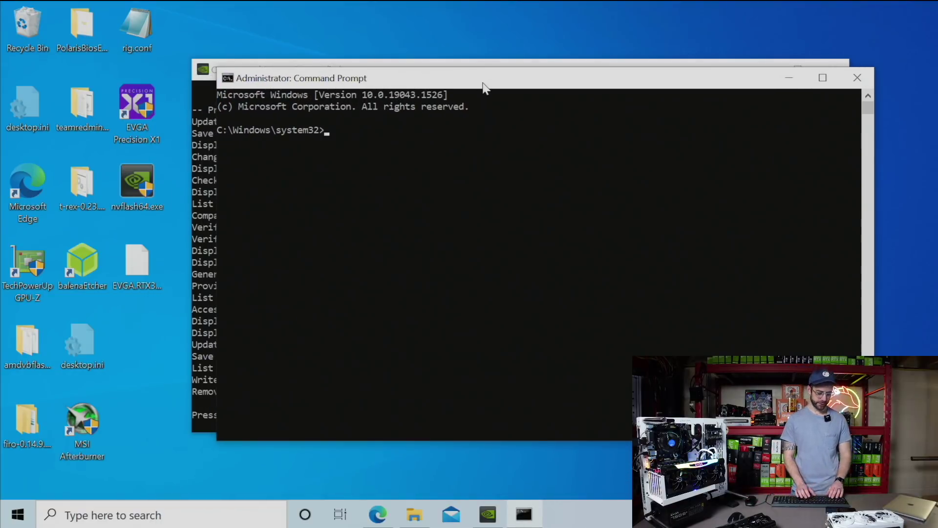
- Go up two folders with cd .. to reach the root of drive C
{"action": "type", "text": "cd /"}
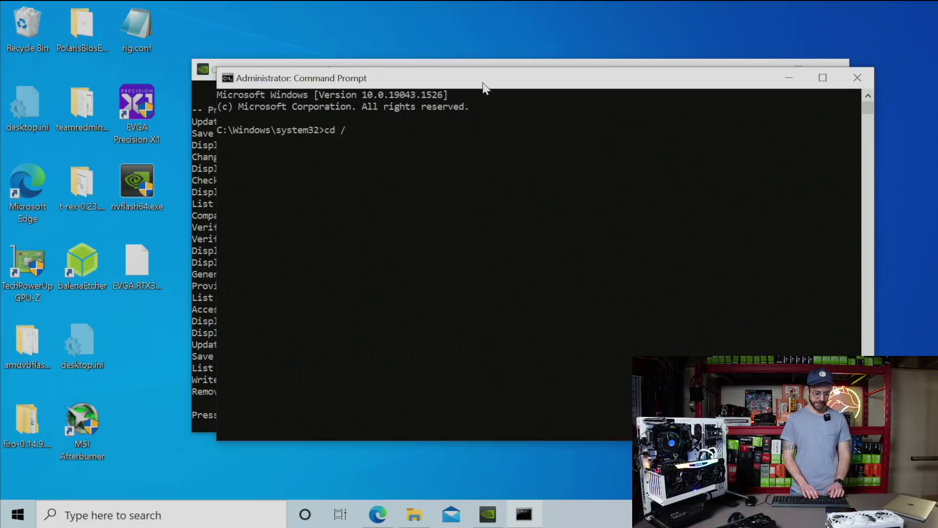
{"action": "type", "text": "Use"}
{"action": "key", "text": "BackSpace"}
{"action": "key", "text": "BackSpace"}
{"action": "key", "text": "BackSpace"}
{"action": "key", "text": "BackSpace"}
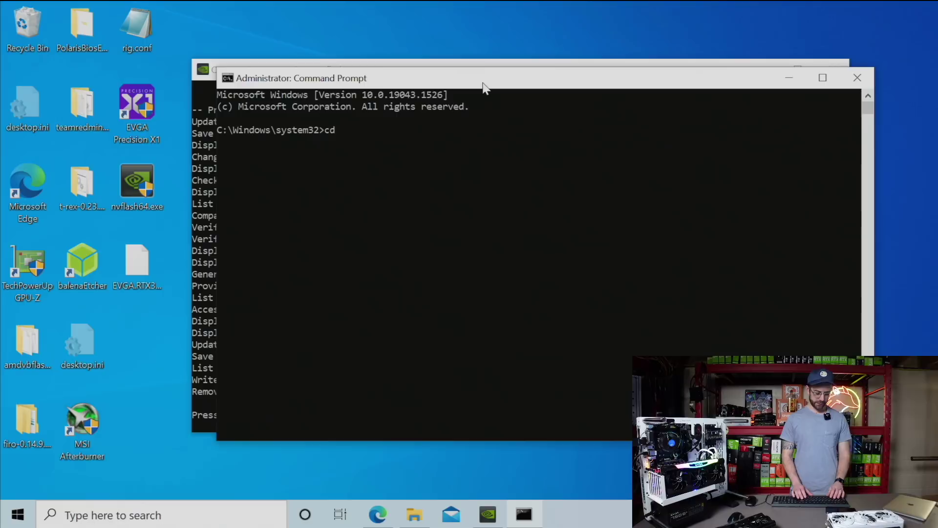
{"action": "type", "text": ".."}
{"action": "key", "text": "Return"}
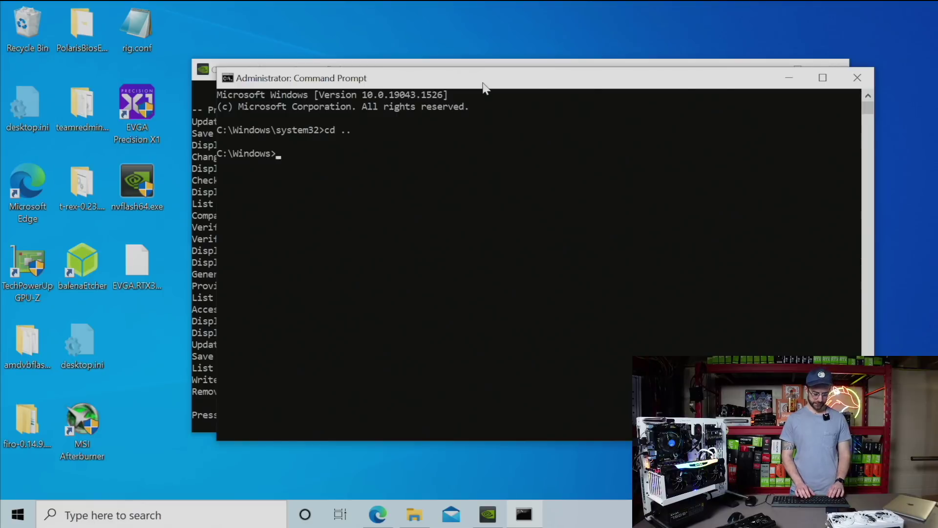
{"action": "type", "text": "cd .."}
{"action": "key", "text": "Return"}
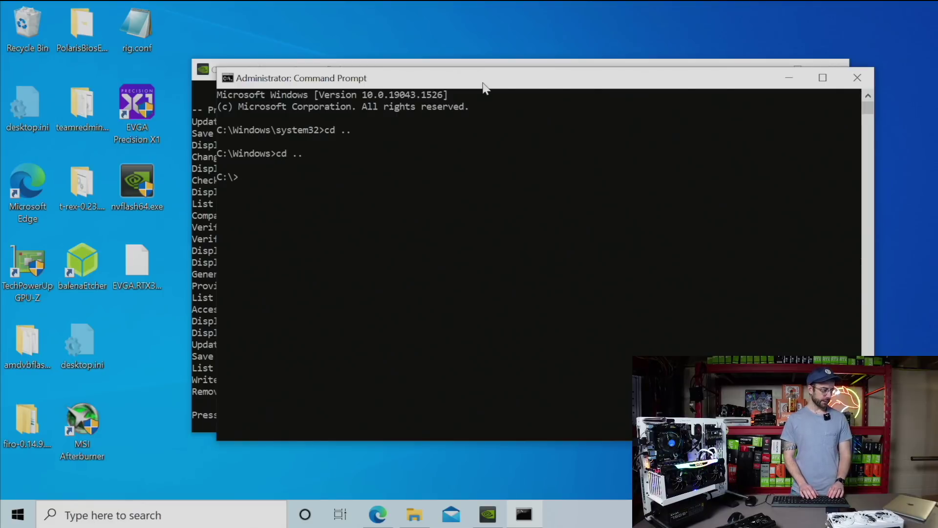
- Change directory into the user's Desktop folder under /Users
{"action": "type", "text": "cd"}
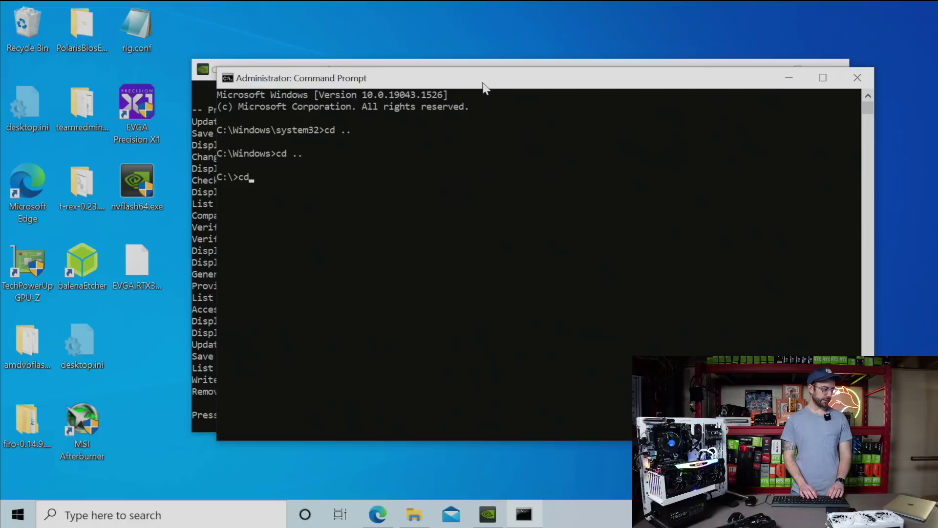
{"action": "type", "text": " /"}
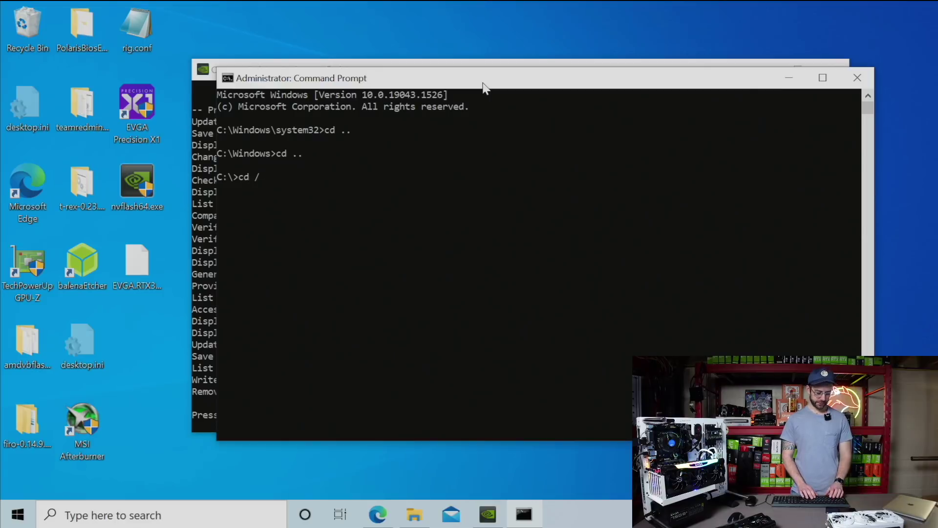
{"action": "type", "text": "Users/red"}
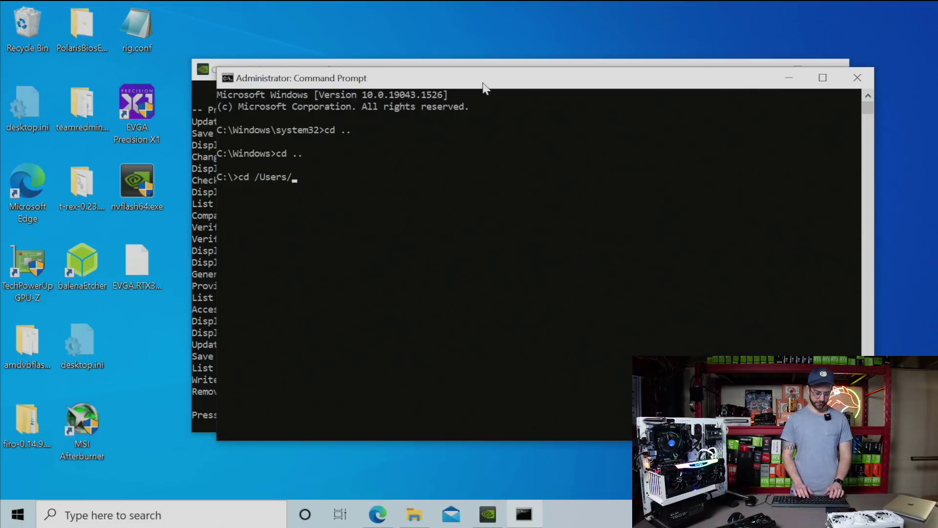
{"action": "key", "text": "BackSpace"}
{"action": "key", "text": "BackSpace"}
{"action": "key", "text": "BackSpace"}
{"action": "type", "text": "Red Fo"}
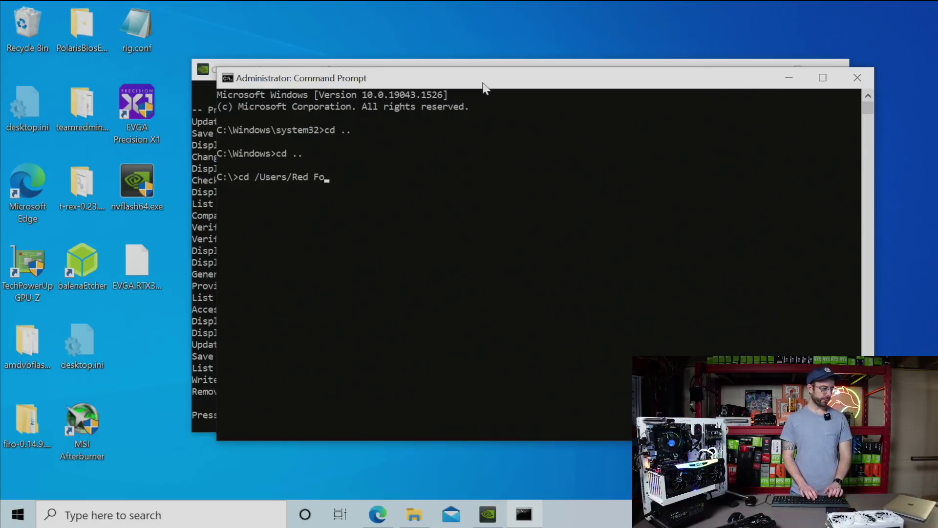
{"action": "type", "text": "x/Deskt"}
{"action": "key", "text": "BackSpace"}
{"action": "key", "text": "BackSpace"}
{"action": "key", "text": "BackSpace"}
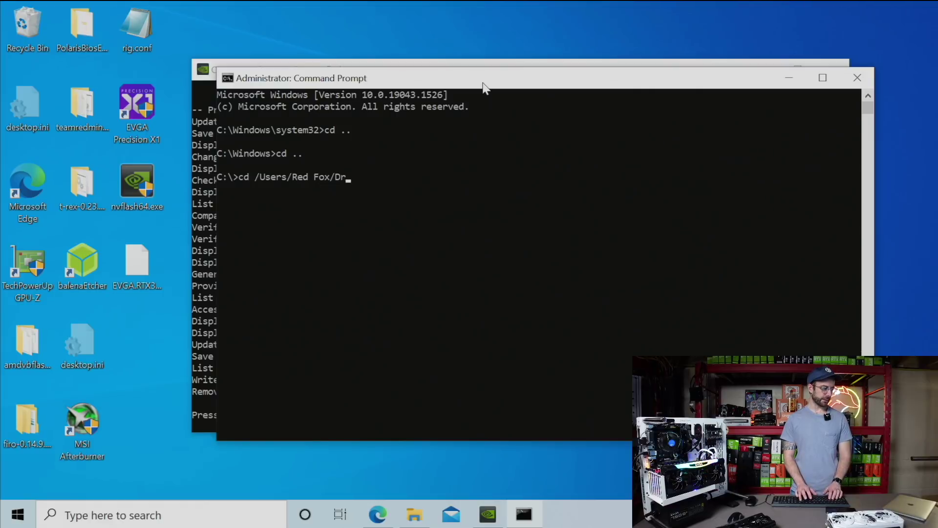
{"action": "type", "text": "sktop"}
{"action": "key", "text": "Return"}
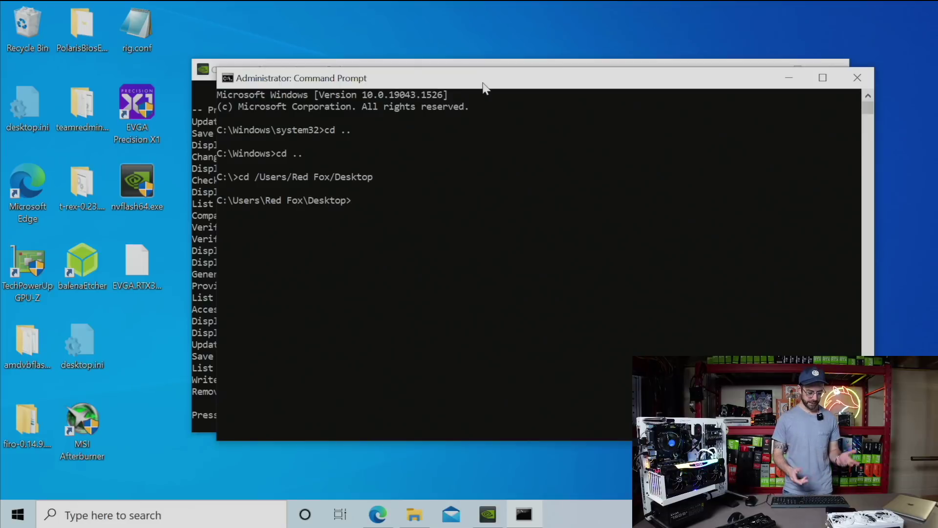
- Run nvflash64 on EVGA.RTX3080Ti.12288.210712.rom, with the name copied from the desktop, and confirm the update with y
{"action": "type", "text": "nv"}
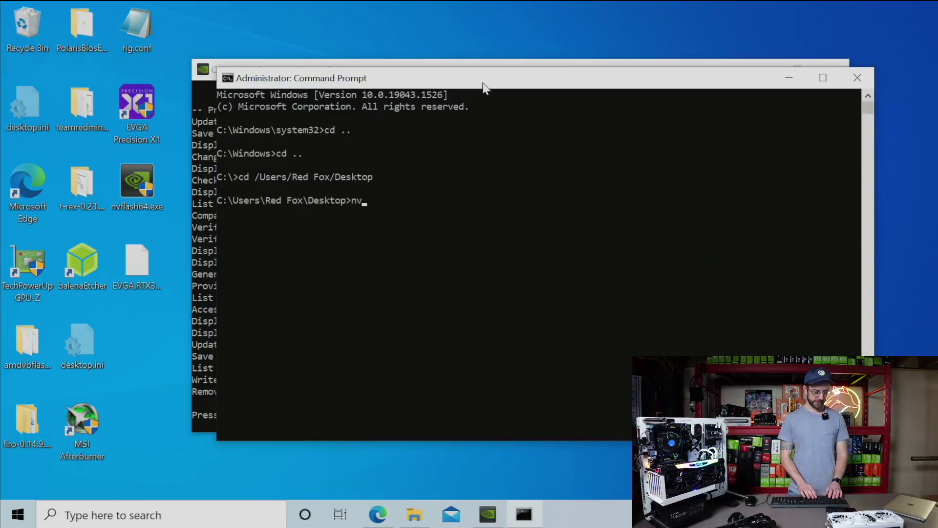
{"action": "type", "text": "flash"}
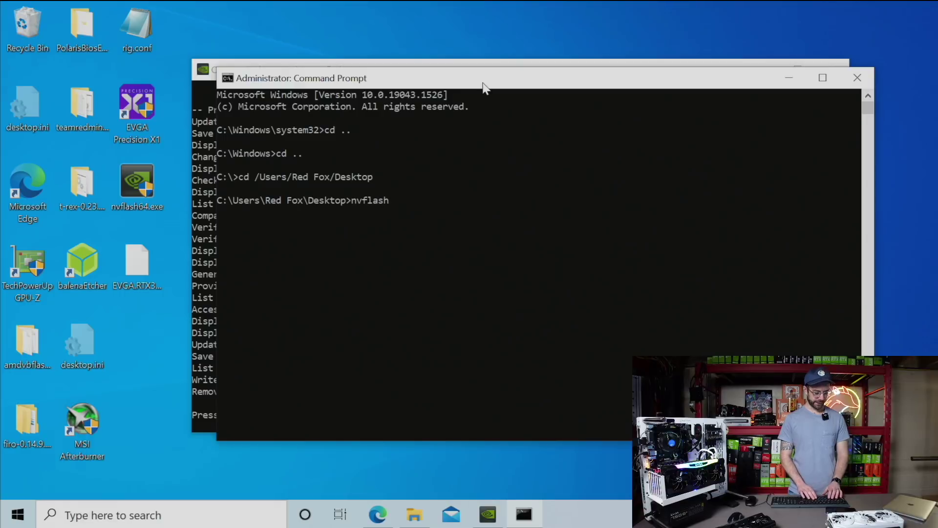
{"action": "type", "text": "64"}
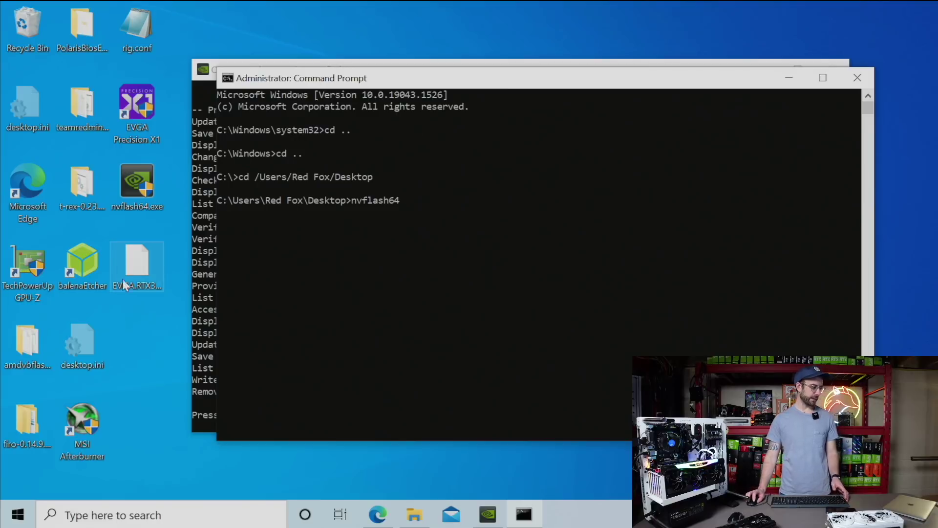
{"action": "left_click", "coordinate": [152, 295]}
{"action": "left_click", "coordinate": [142, 301]}
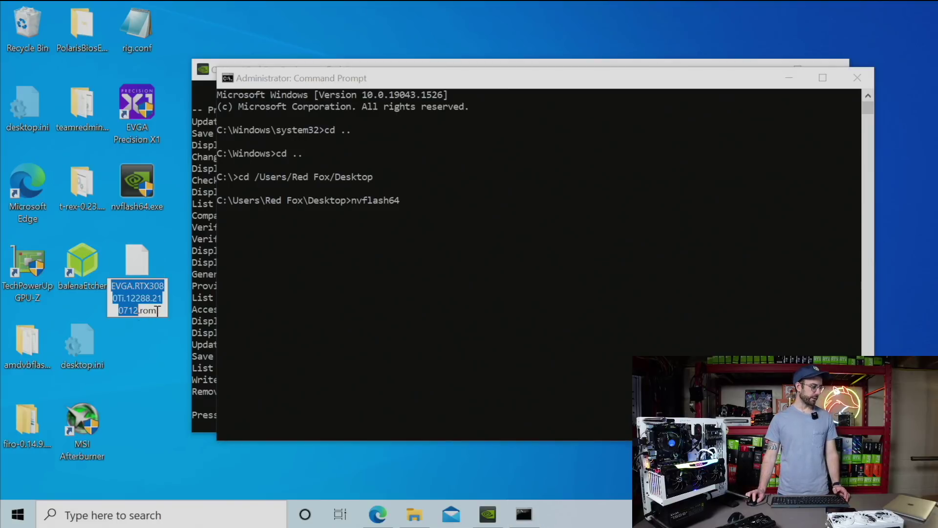
{"action": "left_click_drag", "start_coordinate": [157, 313], "coordinate": [123, 294]}
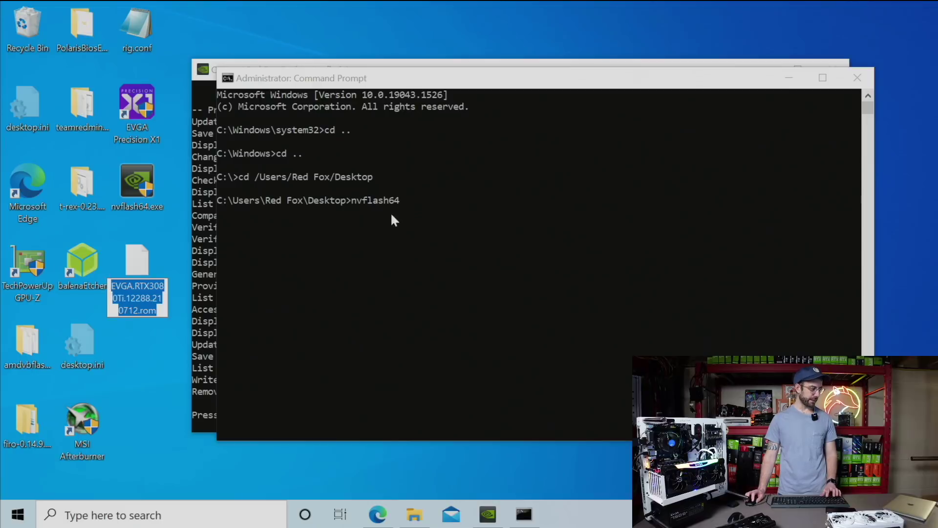
{"action": "left_click", "coordinate": [435, 207]}
{"action": "left_click", "coordinate": [423, 210]}
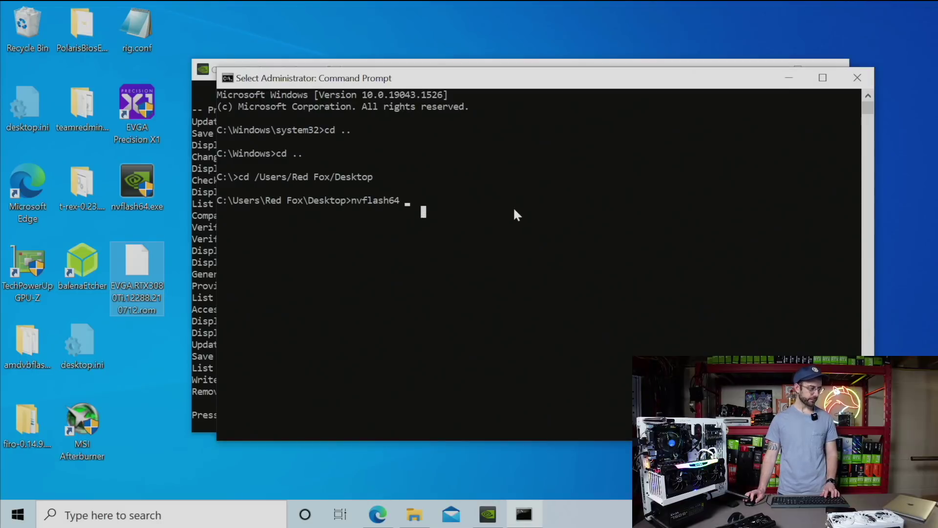
{"action": "type", "text": "EVGA.RTX3080Ti.12288.210712.rom"}
{"action": "key", "text": "Return"}
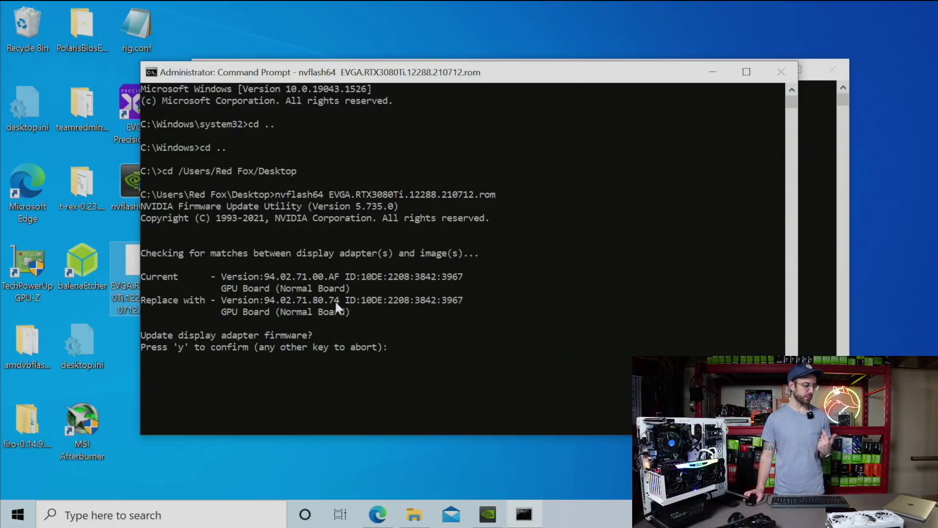
{"action": "key", "text": "y"}
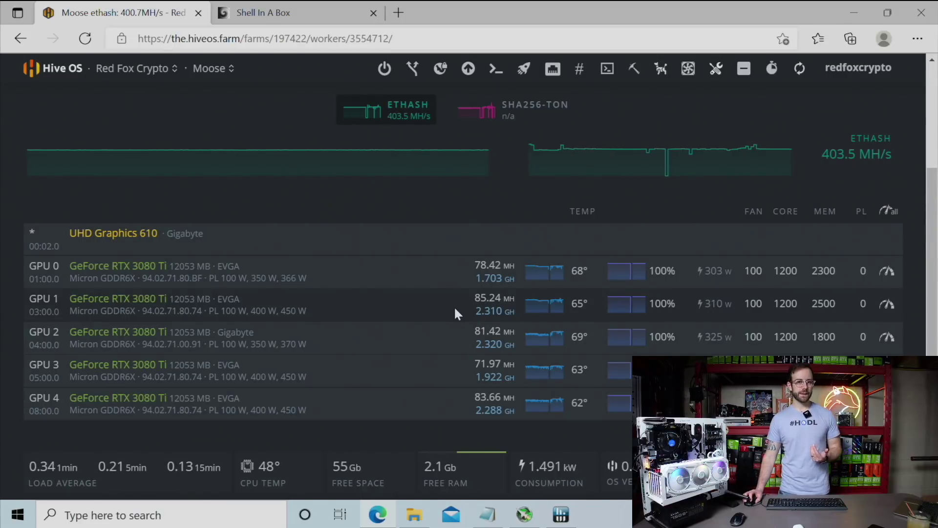
{"action": "scroll", "coordinate": [460, 297], "scroll_direction": "down", "scroll_amount": 2}
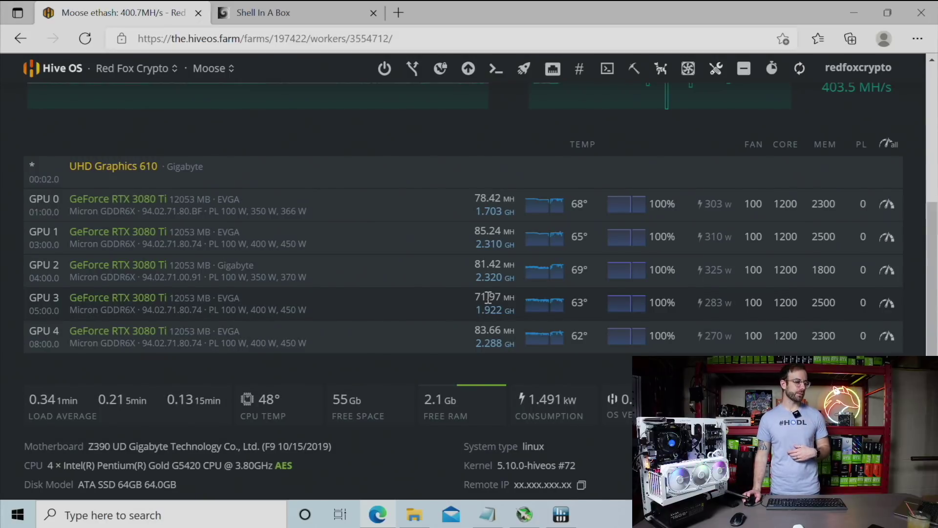
{"action": "scroll", "coordinate": [490, 296], "scroll_direction": "down", "scroll_amount": 2}
{"action": "scroll", "coordinate": [487, 300], "scroll_direction": "up", "scroll_amount": 2}
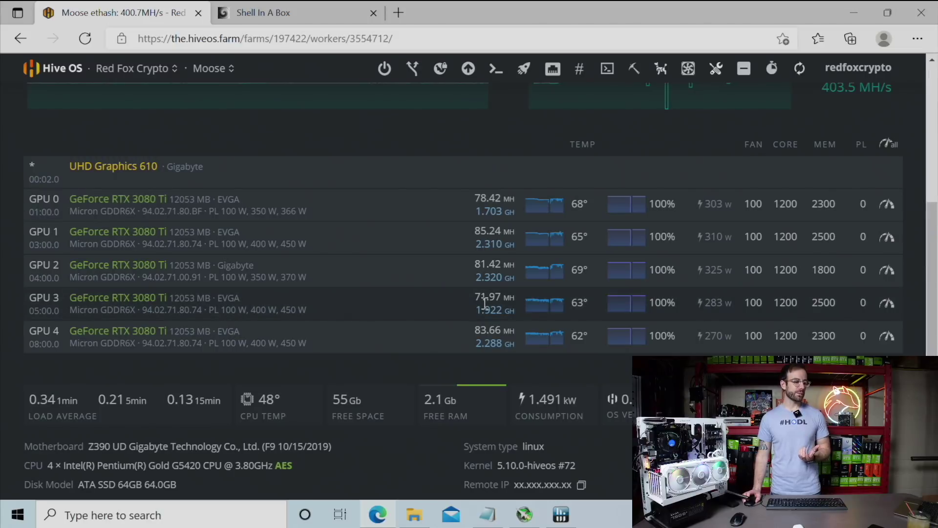